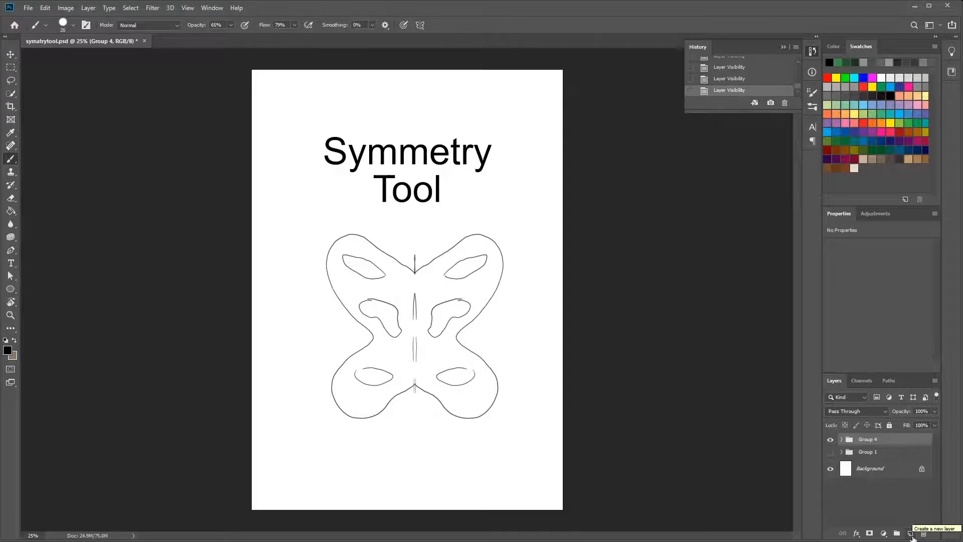
# Add a new layer above Group 4 and hide Group 4 to get a blank canvas
pyautogui.click(910, 534)
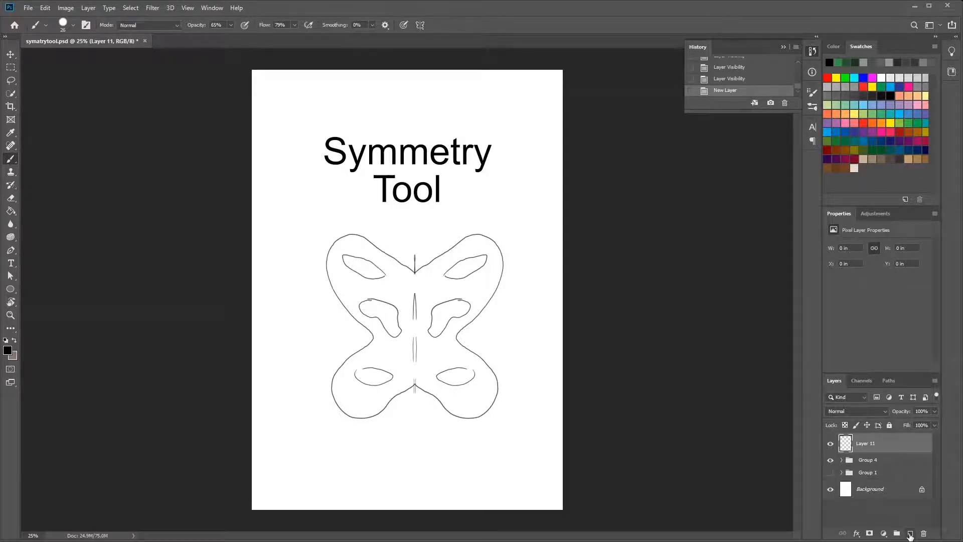
pyautogui.click(830, 460)
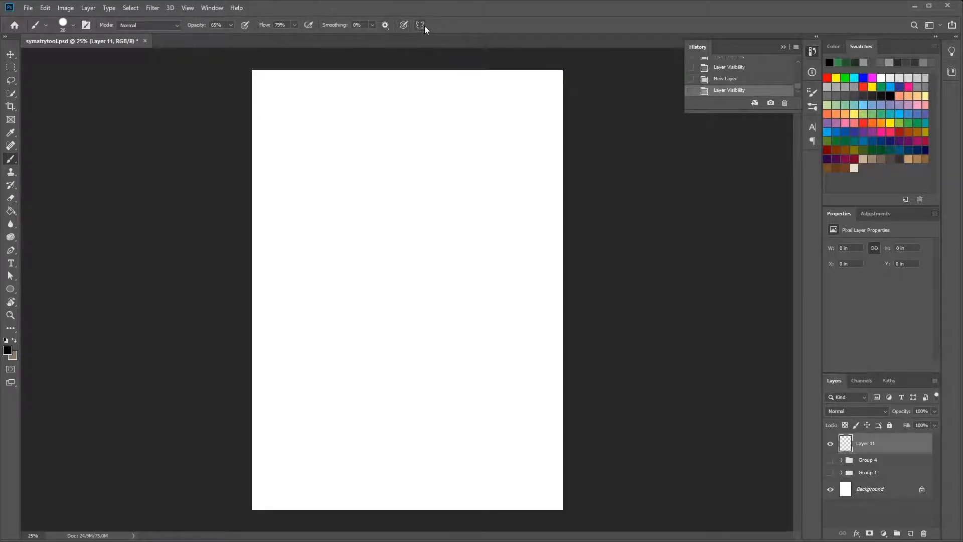
pyautogui.click(50, 9)
pyautogui.moveTo(101, 416)
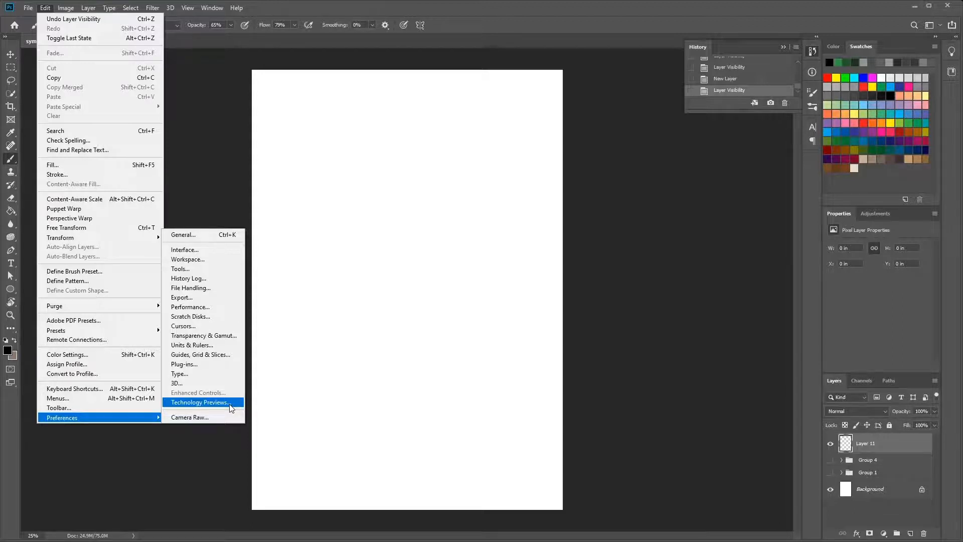
pyautogui.click(591, 80)
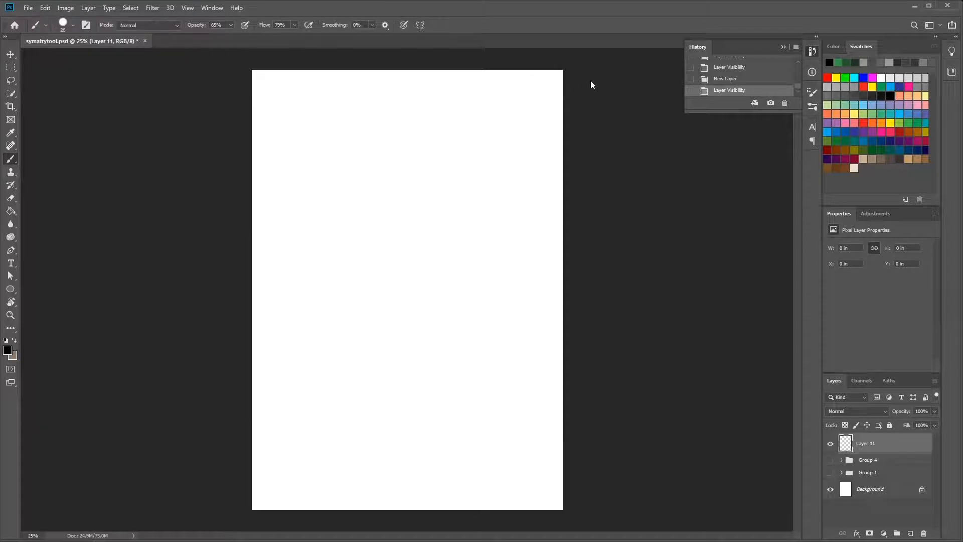
# Set up a vertical symmetry path in the middle of the canvas for the Brush tool and accept it
pyautogui.click(420, 26)
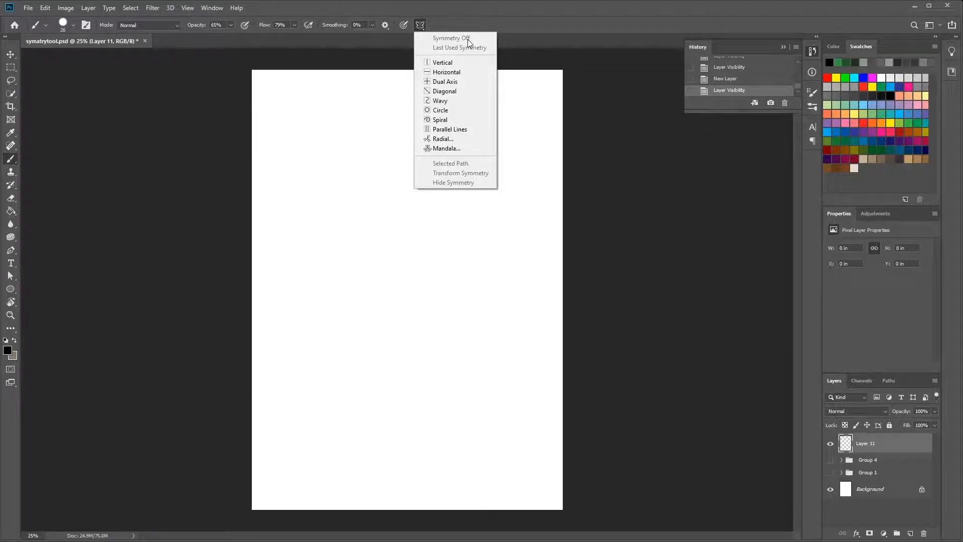
pyautogui.click(458, 63)
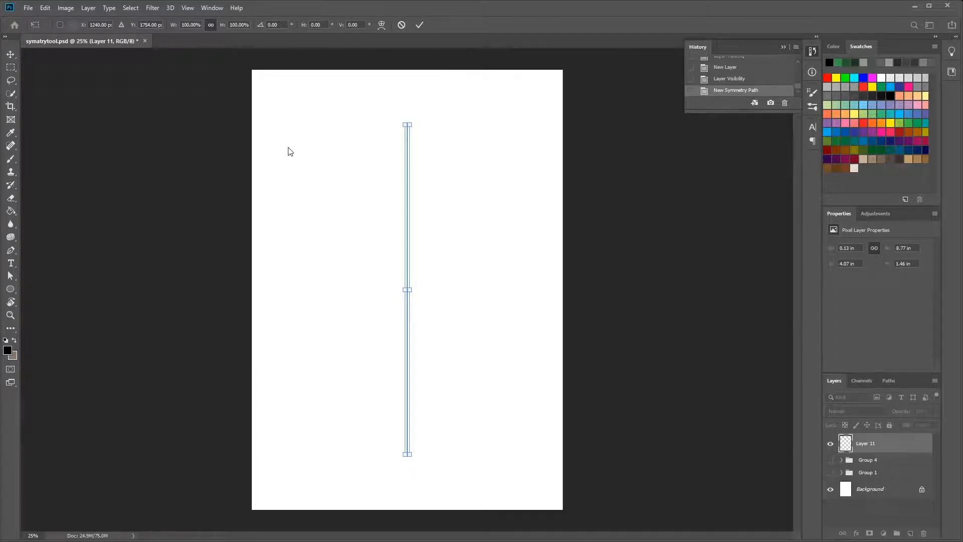
pyautogui.press('b')
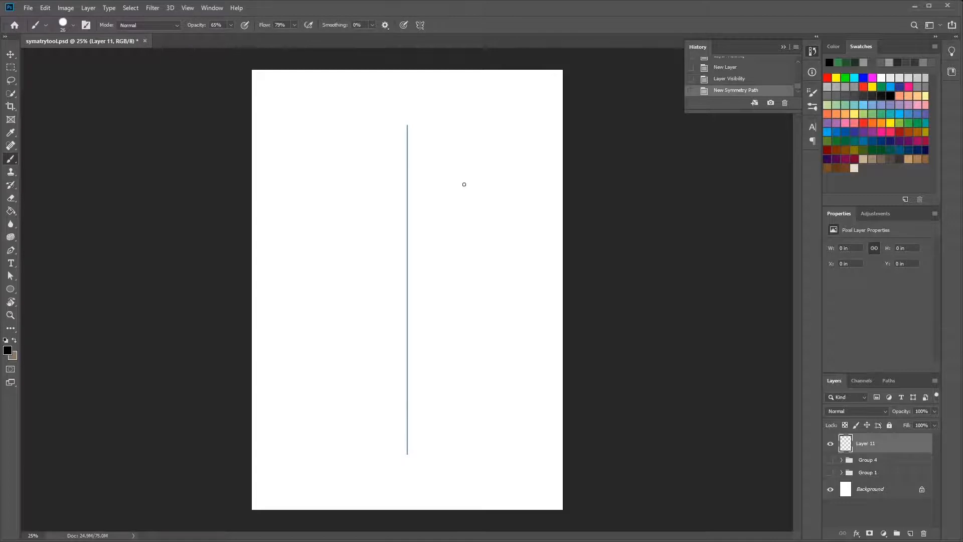
# Paint a mirrored skull in black with filled eye sockets and nose, rows of teeth, a head and jaw outline, and cheek lines
pyautogui.moveTo(446, 189)
pyautogui.mouseDown()
pyautogui.moveTo(462, 177)
pyautogui.moveTo(478, 186)
pyautogui.moveTo(450, 207)
pyautogui.moveTo(452, 186)
pyautogui.moveTo(466, 200)
pyautogui.moveTo(475, 186)
pyautogui.moveTo(461, 182)
pyautogui.moveTo(453, 207)
pyautogui.moveTo(459, 189)
pyautogui.mouseUp()
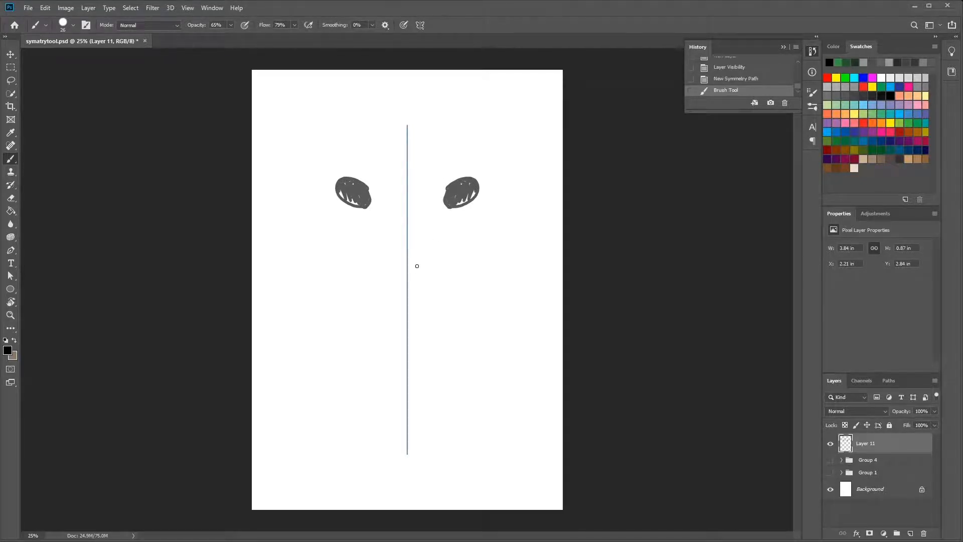
pyautogui.moveTo(409, 284)
pyautogui.mouseDown()
pyautogui.moveTo(424, 264)
pyautogui.moveTo(405, 242)
pyautogui.moveTo(421, 271)
pyautogui.moveTo(412, 273)
pyautogui.mouseUp()
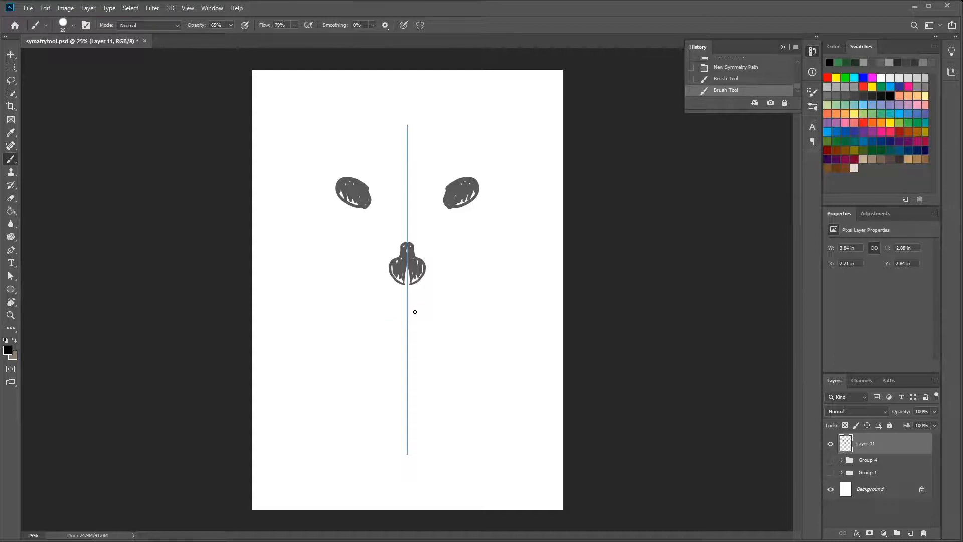
pyautogui.moveTo(410, 321)
pyautogui.mouseDown()
pyautogui.moveTo(440, 306)
pyautogui.moveTo(444, 321)
pyautogui.moveTo(434, 324)
pyautogui.moveTo(432, 309)
pyautogui.moveTo(425, 325)
pyautogui.moveTo(411, 318)
pyautogui.moveTo(420, 339)
pyautogui.moveTo(429, 339)
pyautogui.moveTo(426, 326)
pyautogui.moveTo(441, 337)
pyautogui.moveTo(444, 321)
pyautogui.mouseUp()
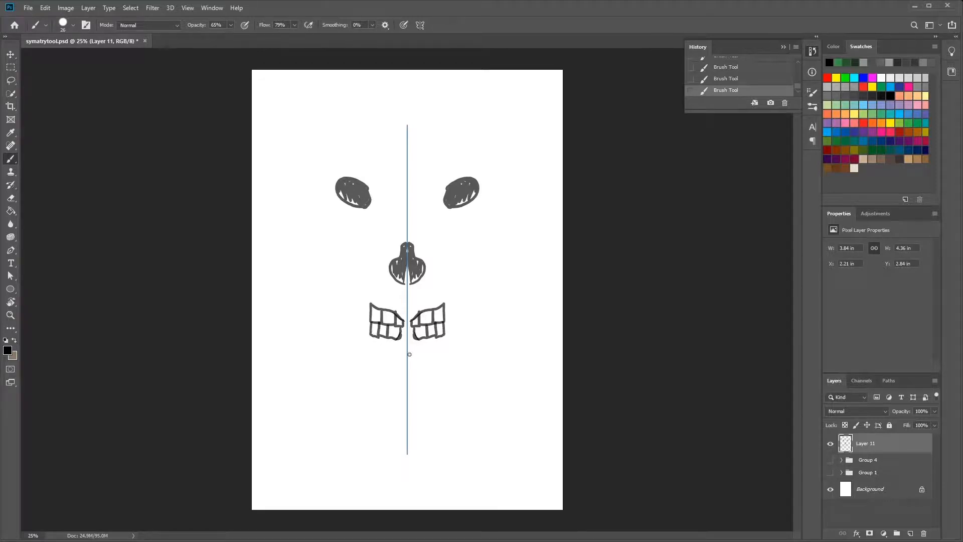
pyautogui.moveTo(409, 355)
pyautogui.mouseDown()
pyautogui.moveTo(462, 340)
pyautogui.moveTo(451, 346)
pyautogui.moveTo(488, 259)
pyautogui.moveTo(469, 303)
pyautogui.moveTo(476, 239)
pyautogui.moveTo(502, 190)
pyautogui.moveTo(498, 164)
pyautogui.moveTo(459, 145)
pyautogui.moveTo(445, 108)
pyautogui.moveTo(414, 109)
pyautogui.moveTo(409, 135)
pyautogui.moveTo(424, 115)
pyautogui.mouseUp()
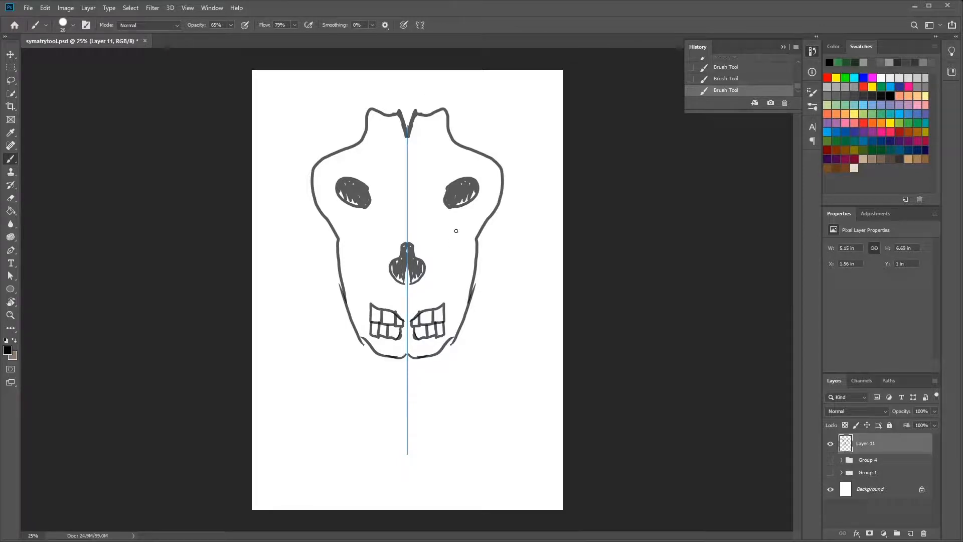
pyautogui.moveTo(455, 230)
pyautogui.mouseDown()
pyautogui.moveTo(439, 285)
pyautogui.moveTo(440, 270)
pyautogui.moveTo(444, 321)
pyautogui.mouseUp()
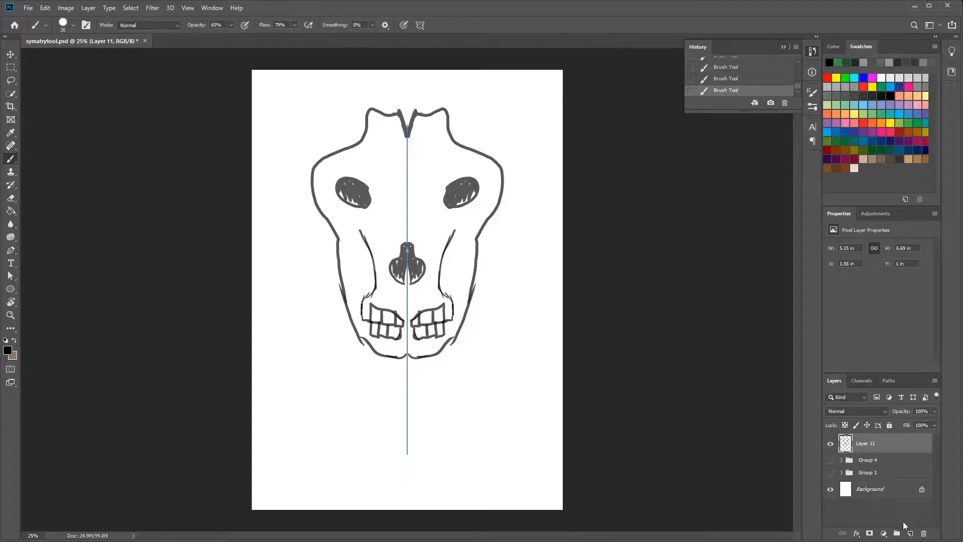
# Prepare a new layer with the skull layer hidden, and apply a horizontal symmetry path scaled to about 606%
pyautogui.click(909, 532)
pyautogui.click(830, 463)
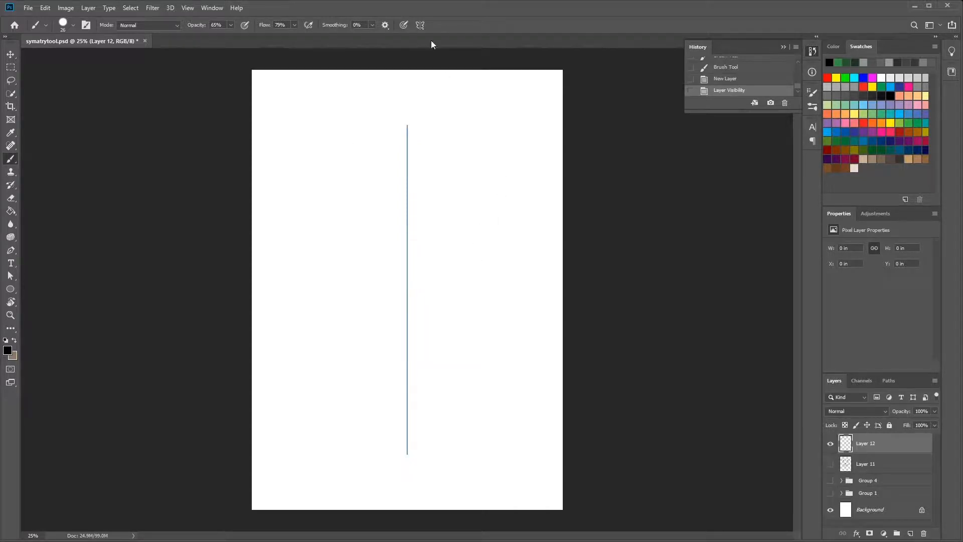
pyautogui.click(422, 26)
pyautogui.click(459, 83)
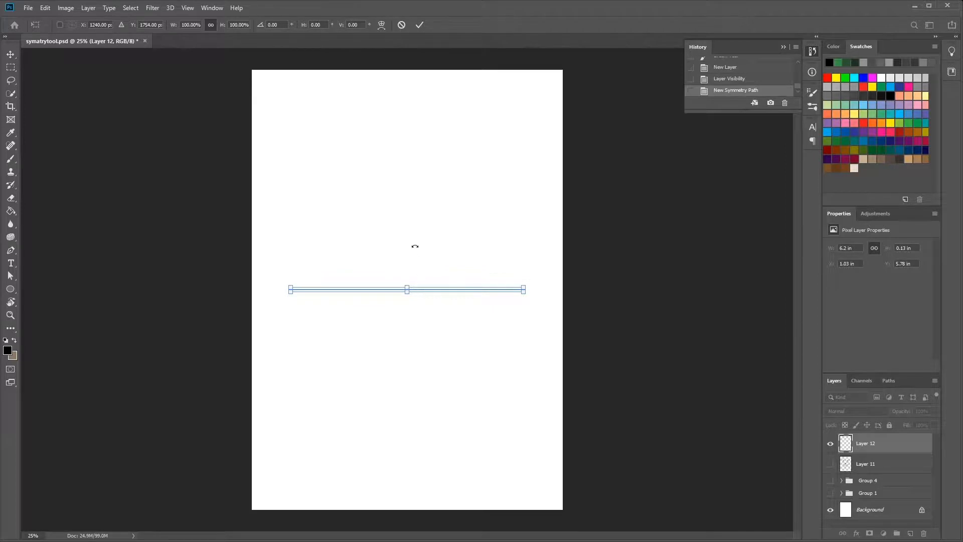
pyautogui.moveTo(407, 286); pyautogui.dragTo(408, 259)
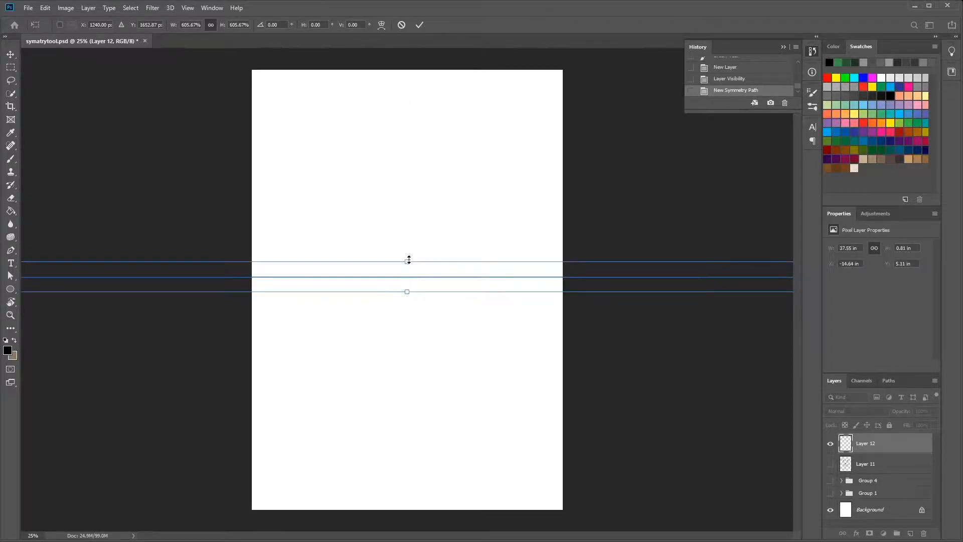
pyautogui.click(11, 158)
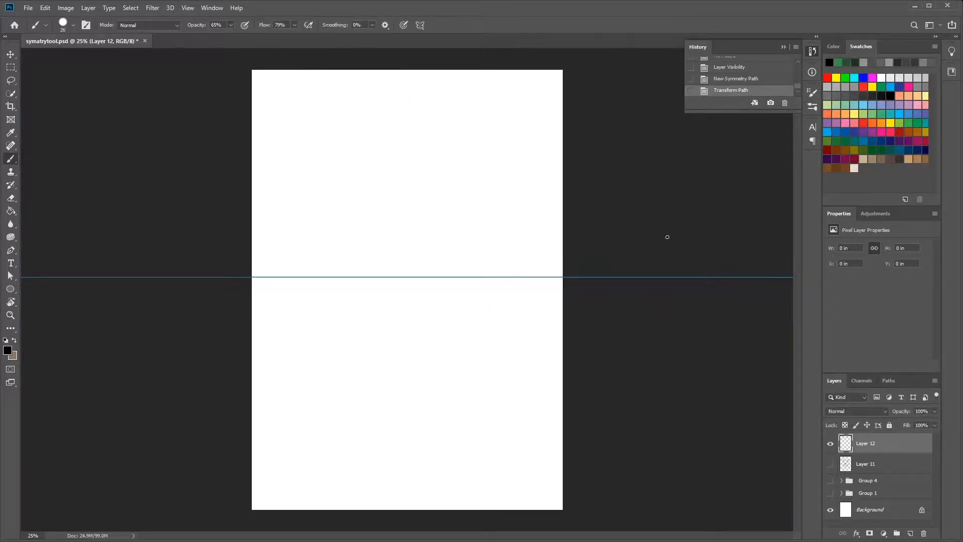
# Paint many curved, crossing brush strokes above the horizontal axis across the page width so they mirror below it
pyautogui.click(251, 282)
pyautogui.moveTo(262, 275); pyautogui.dragTo(297, 232)
pyautogui.moveTo(367, 209); pyautogui.dragTo(356, 275)
pyautogui.moveTo(436, 182); pyautogui.dragTo(442, 273)
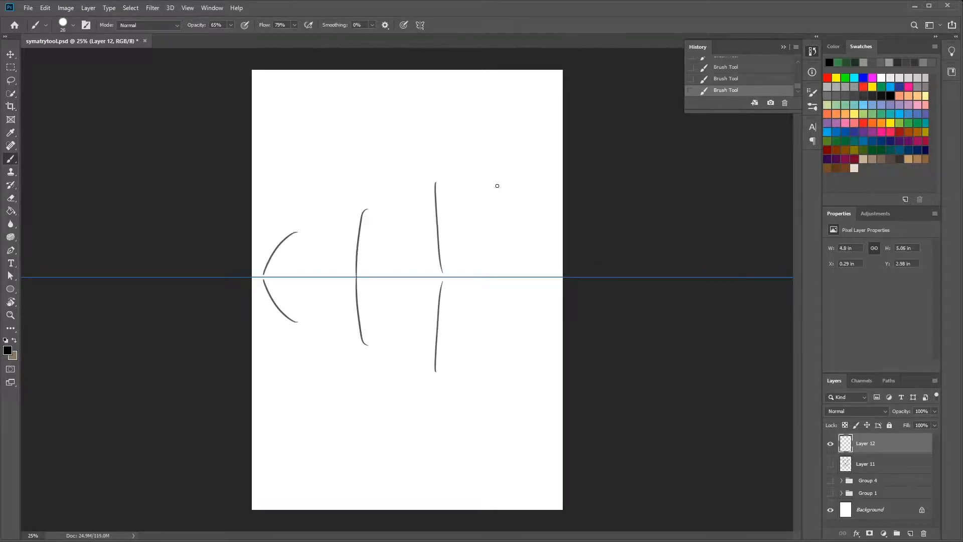
pyautogui.moveTo(496, 186); pyautogui.dragTo(512, 256)
pyautogui.moveTo(529, 172)
pyautogui.mouseDown()
pyautogui.moveTo(561, 250)
pyautogui.moveTo(500, 166)
pyautogui.mouseUp()
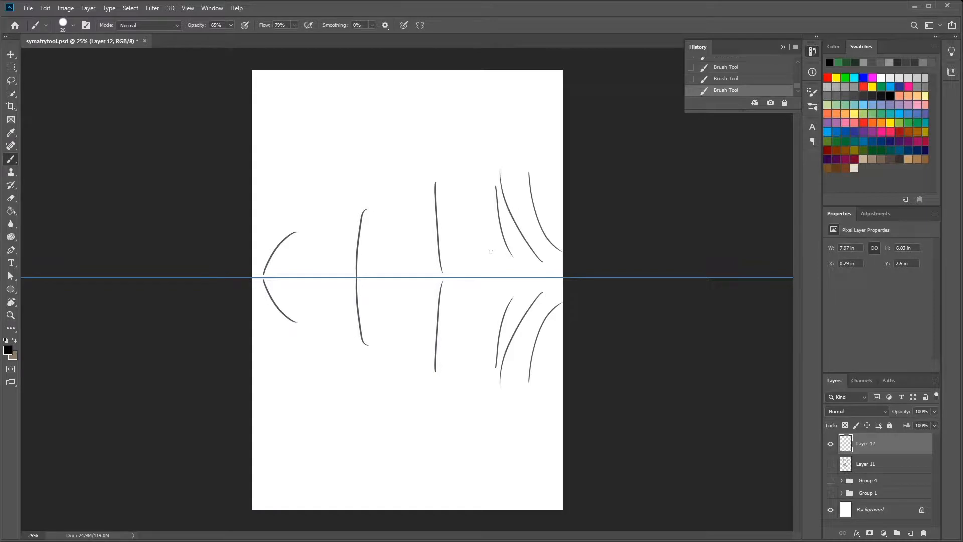
pyautogui.moveTo(487, 250); pyautogui.dragTo(455, 170)
pyautogui.moveTo(426, 255); pyautogui.dragTo(394, 161)
pyautogui.moveTo(389, 262); pyautogui.dragTo(368, 163)
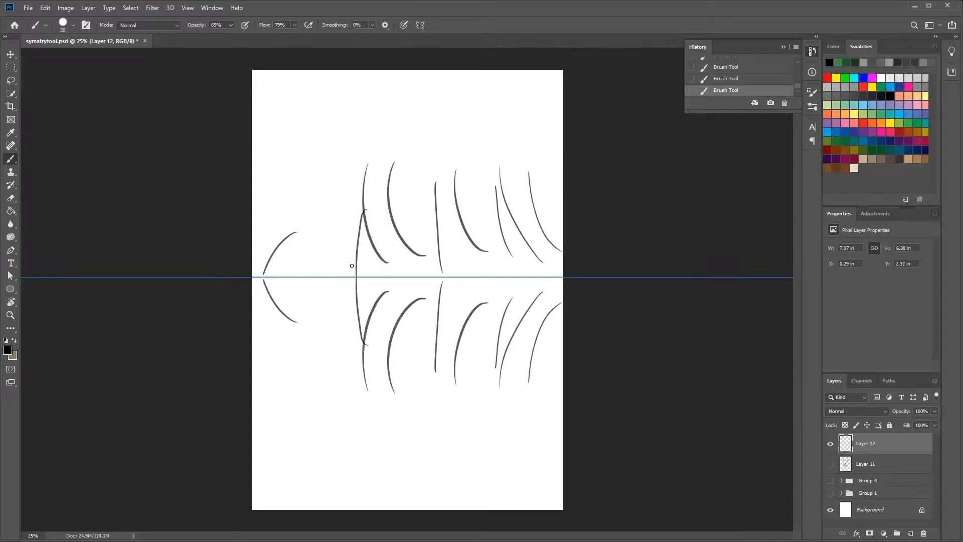
pyautogui.moveTo(341, 266); pyautogui.dragTo(309, 181)
pyautogui.moveTo(316, 268)
pyautogui.mouseDown()
pyautogui.moveTo(301, 152)
pyautogui.moveTo(267, 195)
pyautogui.mouseUp()
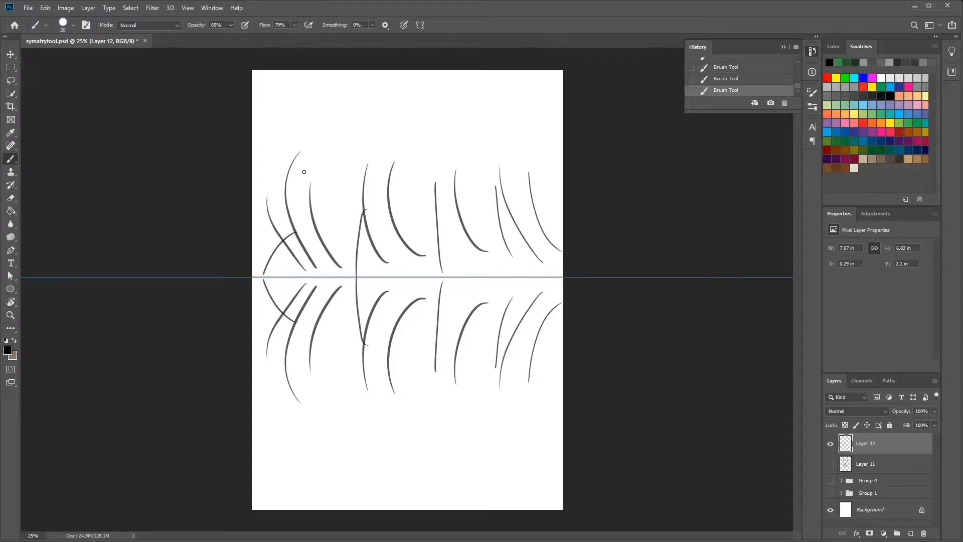
pyautogui.moveTo(279, 263); pyautogui.dragTo(344, 211)
pyautogui.moveTo(337, 259); pyautogui.dragTo(384, 177)
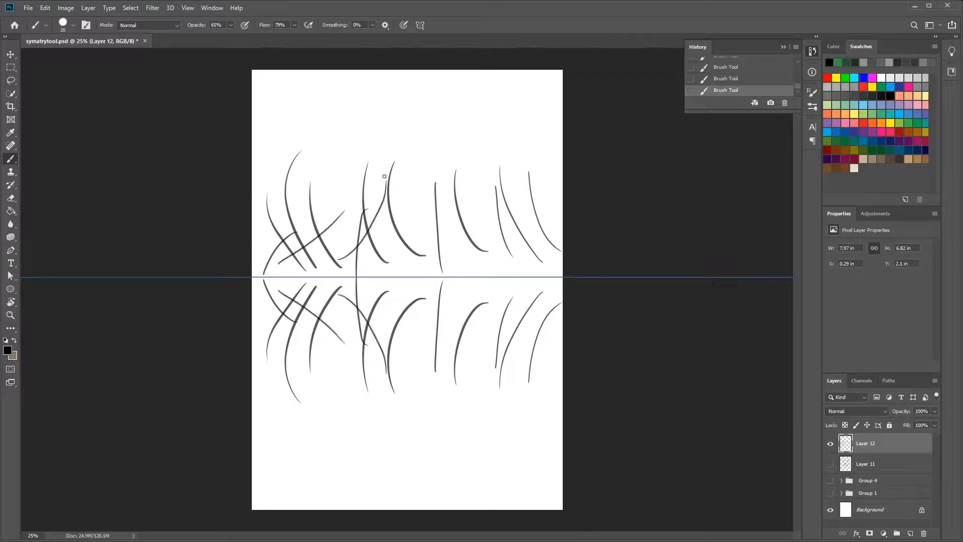
pyautogui.moveTo(305, 261); pyautogui.dragTo(383, 189)
pyautogui.moveTo(362, 258); pyautogui.dragTo(441, 171)
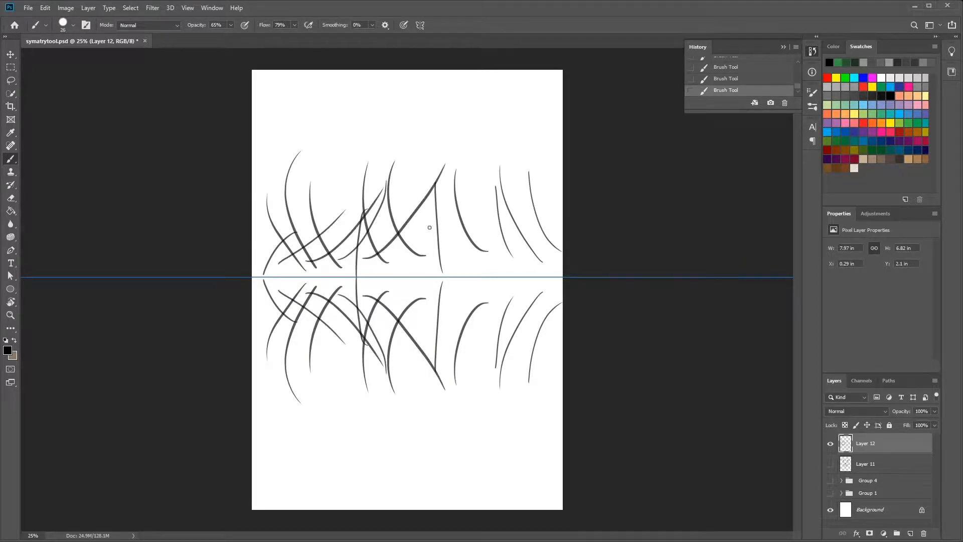
pyautogui.moveTo(430, 227); pyautogui.dragTo(376, 271)
pyautogui.moveTo(416, 240)
pyautogui.mouseDown()
pyautogui.moveTo(444, 199)
pyautogui.moveTo(451, 223)
pyautogui.moveTo(468, 194)
pyautogui.moveTo(450, 252)
pyautogui.moveTo(488, 178)
pyautogui.mouseUp()
pyautogui.moveTo(497, 212)
pyautogui.mouseDown()
pyautogui.moveTo(456, 276)
pyautogui.moveTo(507, 203)
pyautogui.moveTo(520, 216)
pyautogui.moveTo(495, 284)
pyautogui.moveTo(502, 246)
pyautogui.moveTo(489, 226)
pyautogui.mouseUp()
pyautogui.moveTo(332, 223)
pyautogui.mouseDown()
pyautogui.moveTo(371, 274)
pyautogui.moveTo(301, 203)
pyautogui.mouseUp()
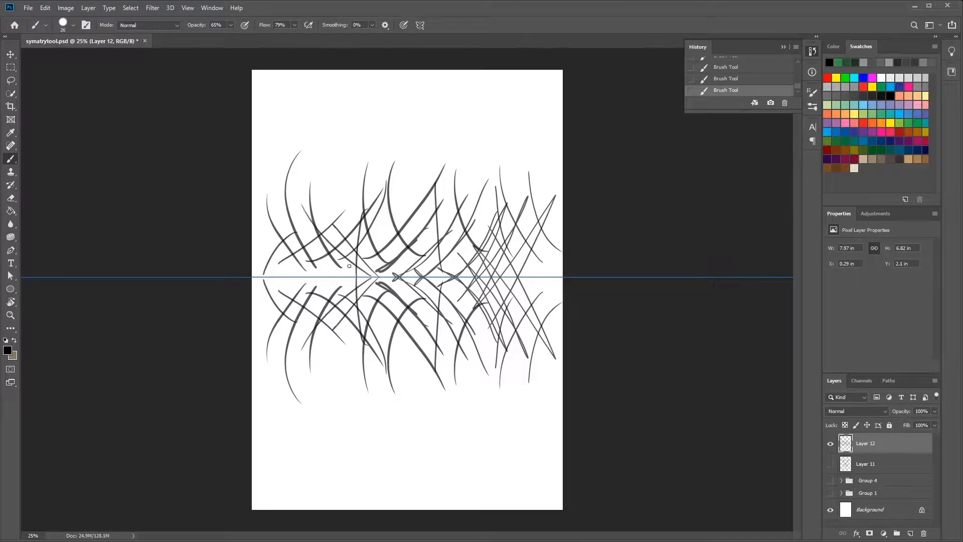
pyautogui.moveTo(352, 271)
pyautogui.mouseDown()
pyautogui.moveTo(276, 206)
pyautogui.moveTo(339, 267)
pyautogui.moveTo(301, 212)
pyautogui.mouseUp()
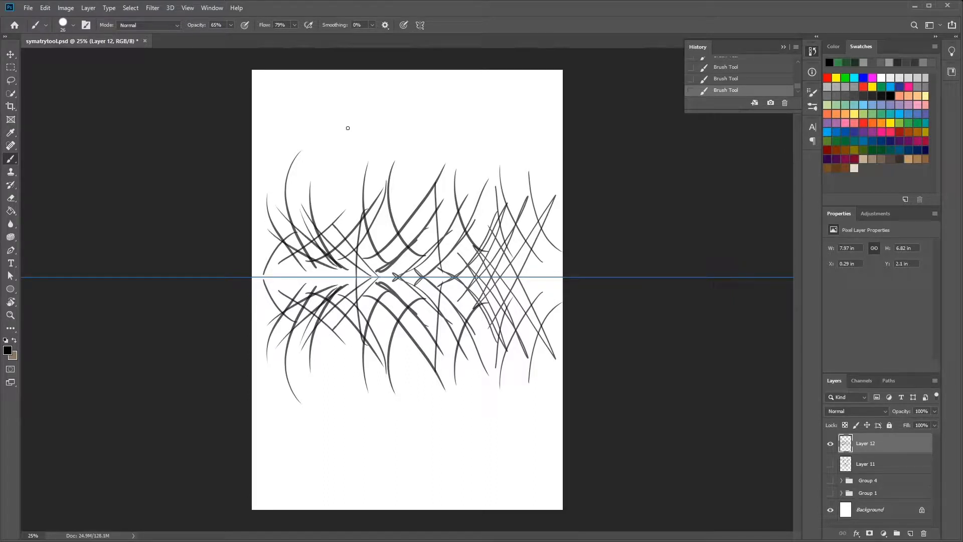
# Switch the symmetry to Dual Axis, and prepare a new layer with Layer 12 hidden
pyautogui.click(420, 25)
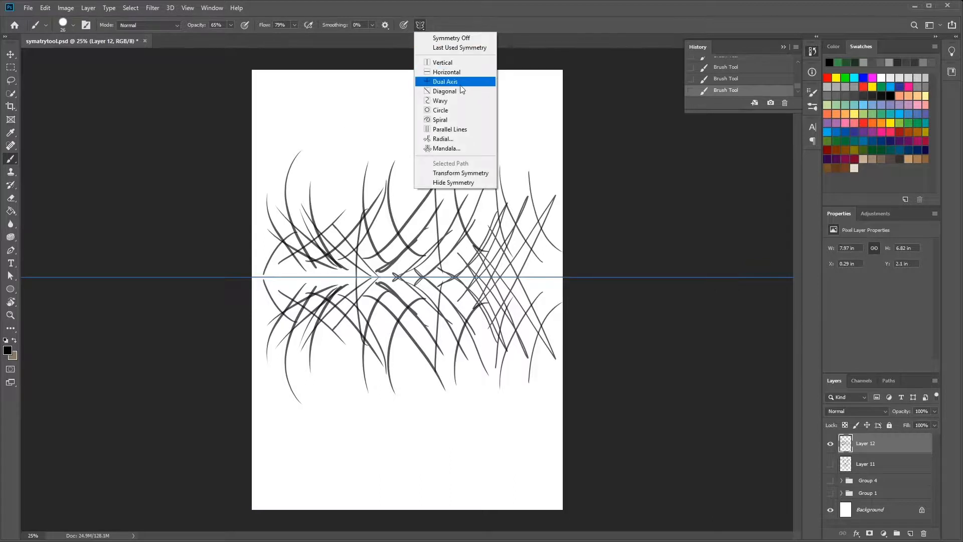
pyautogui.click(463, 83)
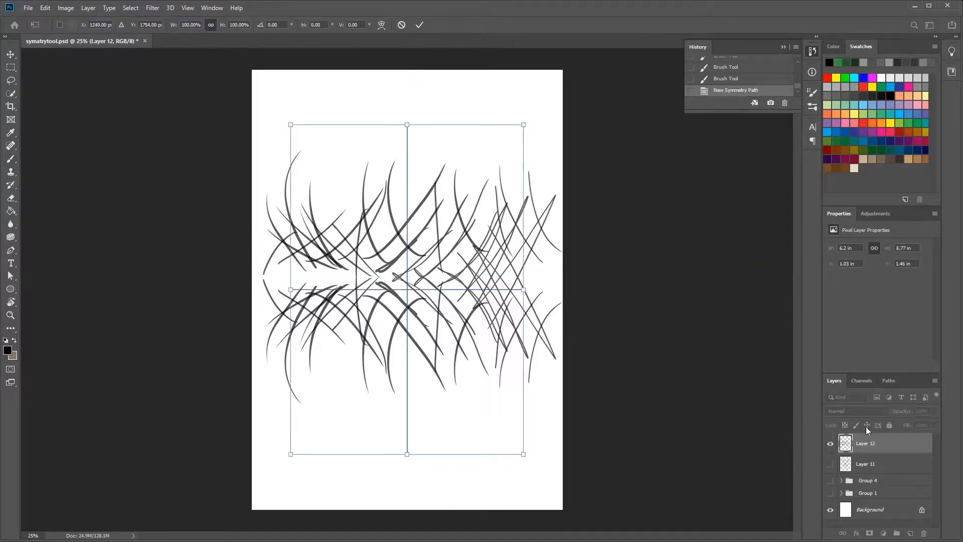
pyautogui.click(830, 444)
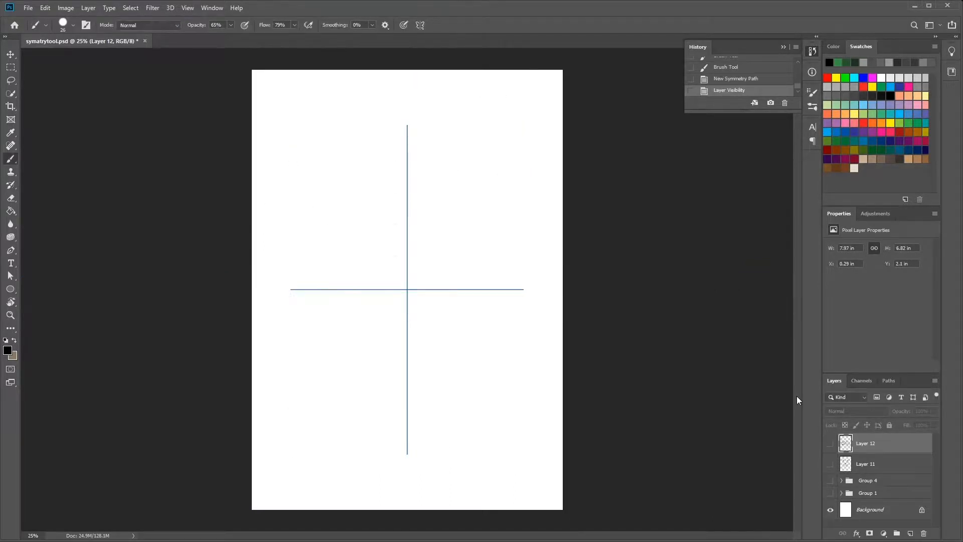
pyautogui.click(911, 533)
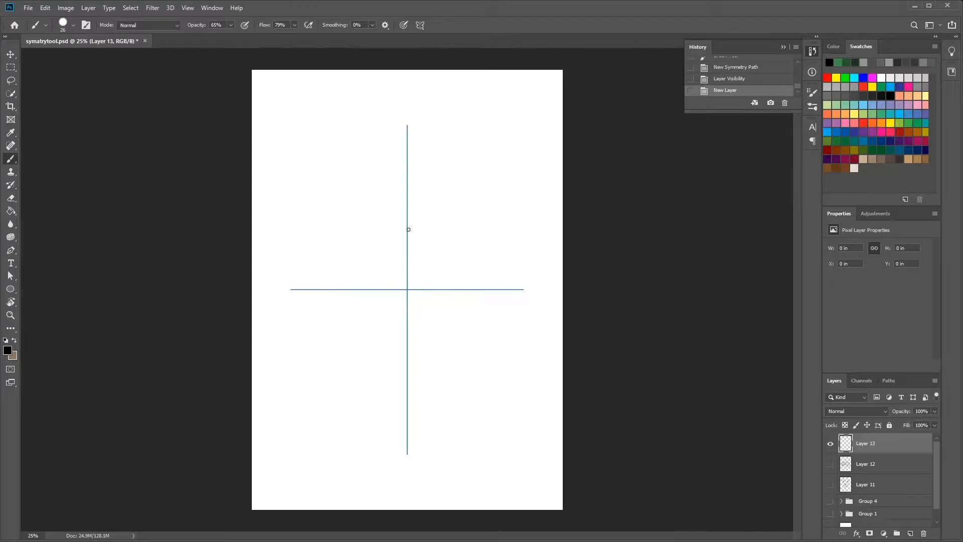
# Paint a four-way mirrored ornament of small blocks, a central square, wavy outlines and an outer frame, and turn symmetry off
pyautogui.moveTo(408, 229)
pyautogui.mouseDown()
pyautogui.moveTo(421, 244)
pyautogui.moveTo(409, 241)
pyautogui.moveTo(410, 225)
pyautogui.moveTo(442, 223)
pyautogui.moveTo(447, 238)
pyautogui.moveTo(426, 231)
pyautogui.moveTo(450, 208)
pyautogui.moveTo(432, 203)
pyautogui.moveTo(440, 224)
pyautogui.moveTo(409, 211)
pyautogui.moveTo(417, 203)
pyautogui.moveTo(424, 216)
pyautogui.moveTo(416, 225)
pyautogui.moveTo(418, 197)
pyautogui.moveTo(431, 190)
pyautogui.moveTo(425, 215)
pyautogui.moveTo(435, 184)
pyautogui.moveTo(451, 178)
pyautogui.moveTo(455, 201)
pyautogui.moveTo(435, 196)
pyautogui.moveTo(416, 225)
pyautogui.moveTo(427, 216)
pyautogui.moveTo(421, 226)
pyautogui.moveTo(431, 227)
pyautogui.moveTo(413, 214)
pyautogui.mouseUp()
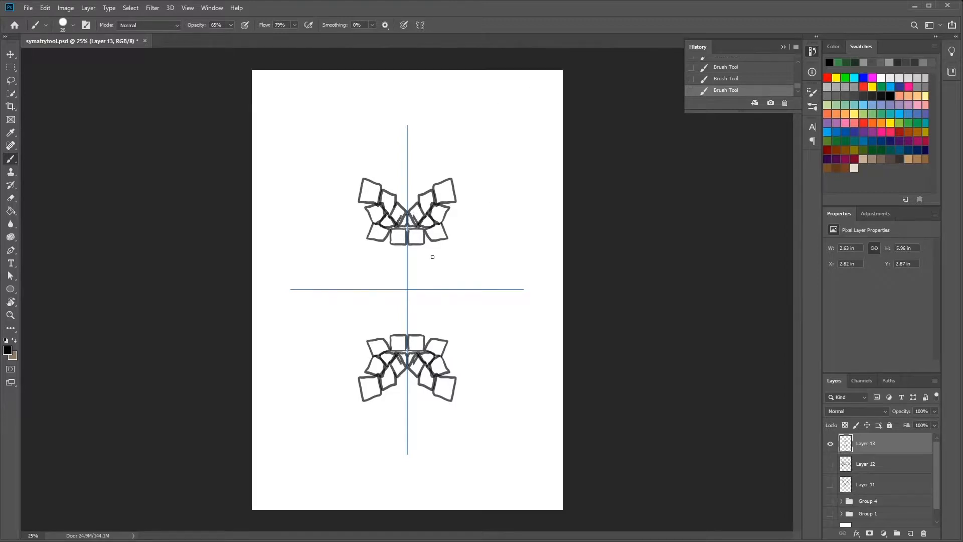
pyautogui.moveTo(407, 255)
pyautogui.mouseDown()
pyautogui.moveTo(444, 255)
pyautogui.moveTo(444, 291)
pyautogui.moveTo(472, 281)
pyautogui.moveTo(463, 252)
pyautogui.moveTo(483, 234)
pyautogui.moveTo(478, 161)
pyautogui.moveTo(448, 156)
pyautogui.moveTo(413, 168)
pyautogui.moveTo(491, 150)
pyautogui.moveTo(507, 203)
pyautogui.moveTo(489, 242)
pyautogui.moveTo(523, 287)
pyautogui.mouseUp()
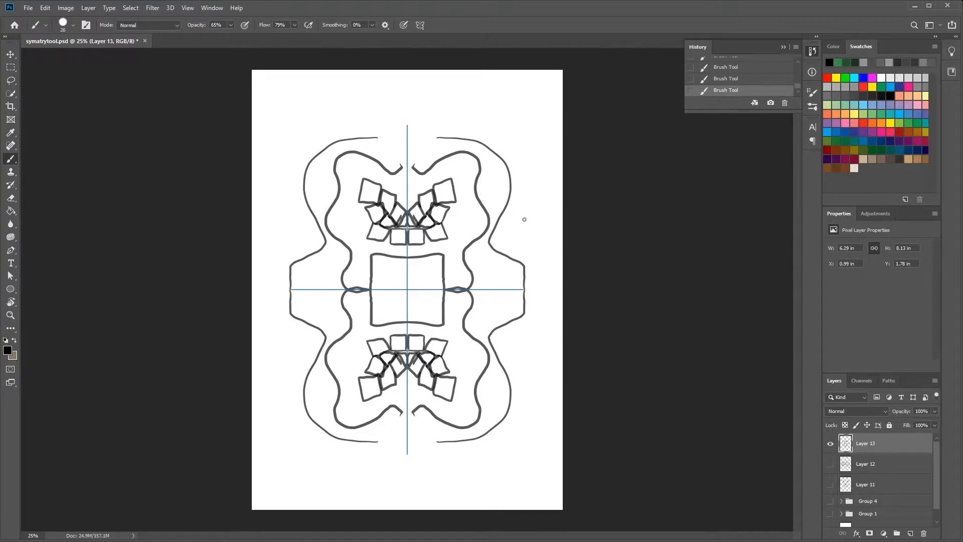
pyautogui.moveTo(511, 162)
pyautogui.mouseDown()
pyautogui.moveTo(520, 261)
pyautogui.moveTo(525, 144)
pyautogui.moveTo(500, 121)
pyautogui.moveTo(412, 115)
pyautogui.moveTo(403, 174)
pyautogui.mouseUp()
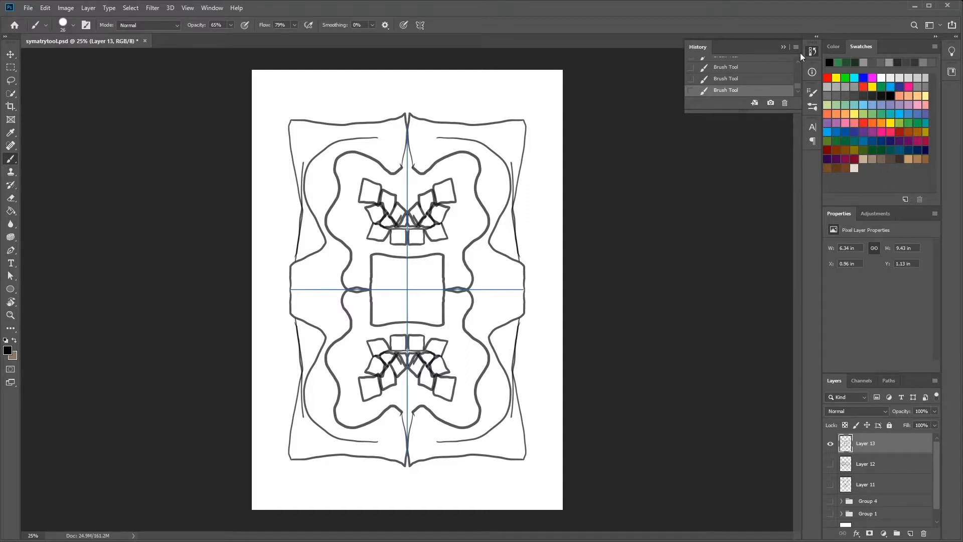
pyautogui.click(421, 25)
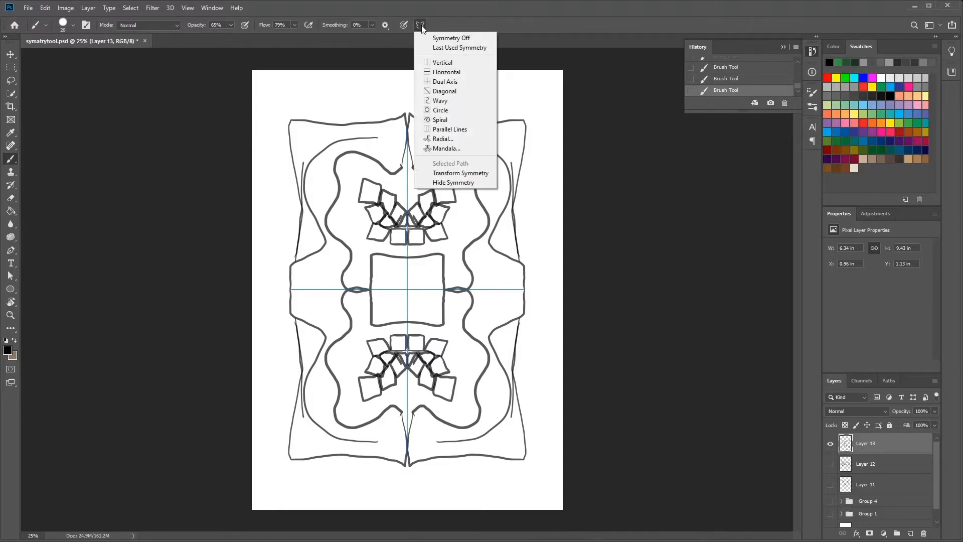
pyautogui.click(448, 39)
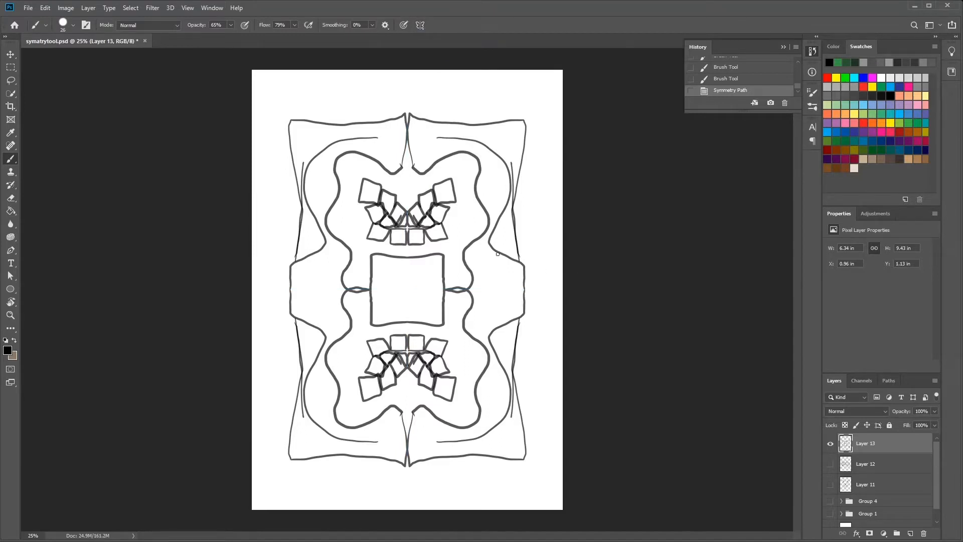
# Hide Layer 13 and review the drawings on Layer 12 and Layer 11 one at a time
pyautogui.click(830, 444)
pyautogui.click(830, 464)
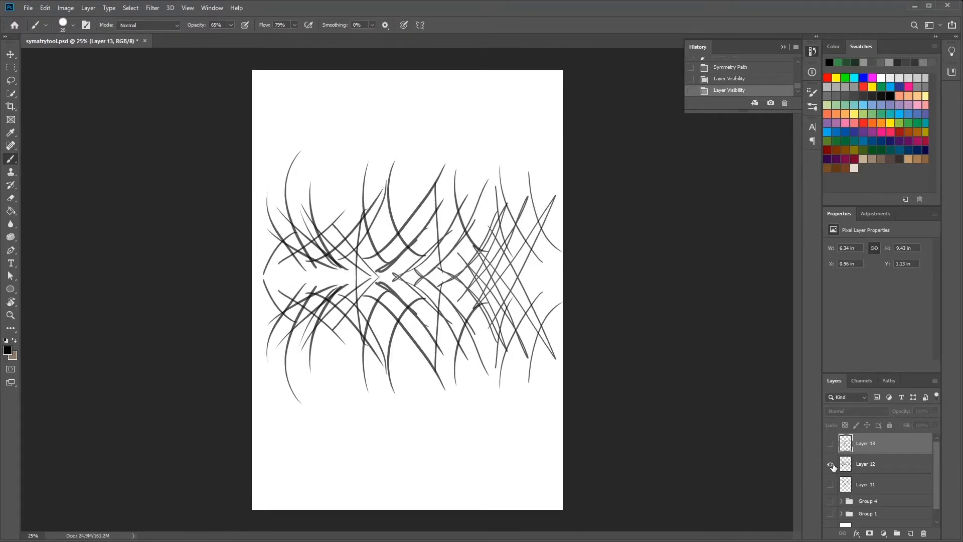
pyautogui.click(830, 464)
pyautogui.click(830, 485)
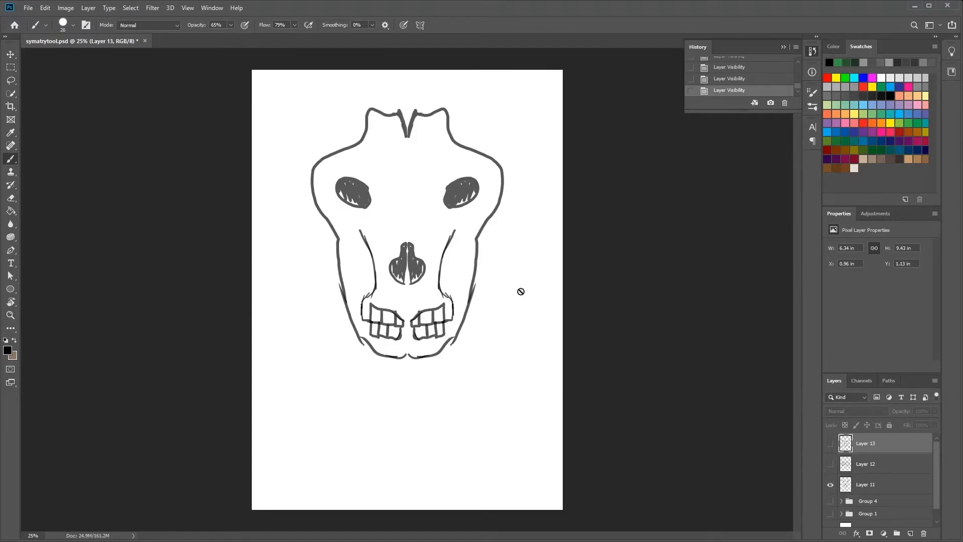